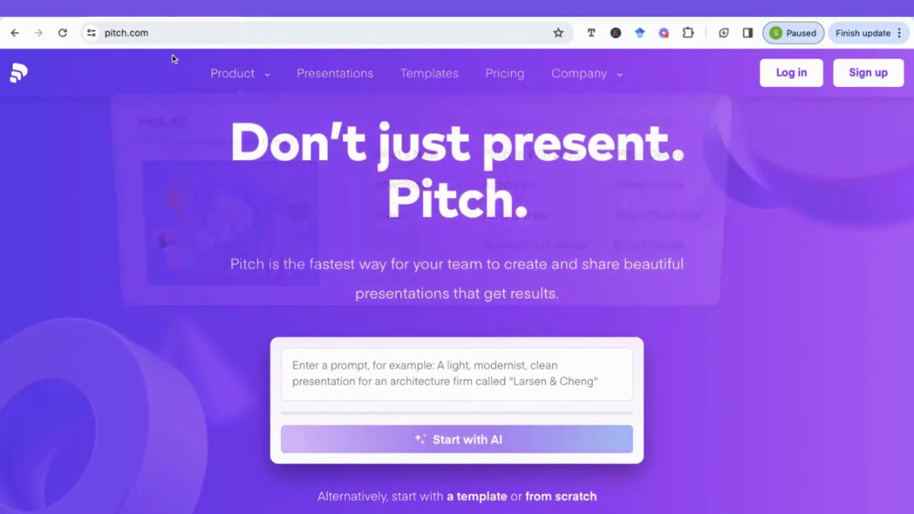
Enter the AI prompt 'create a deck on digital marketing trends and brand building'.
mouse_move(240, 76)
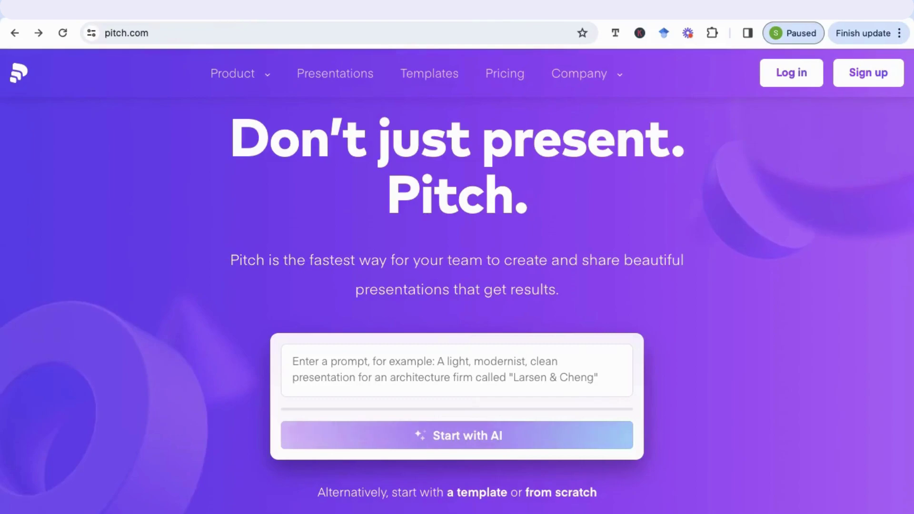
click(580, 351)
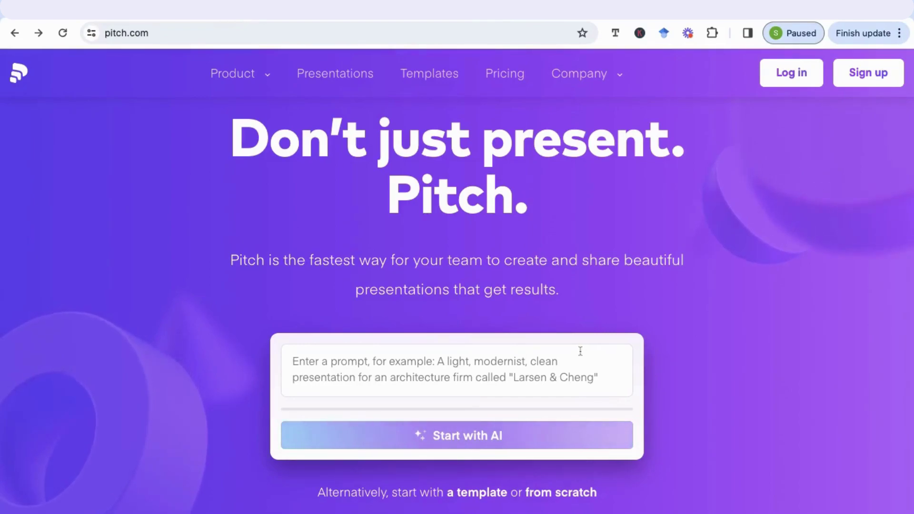
text(create a )
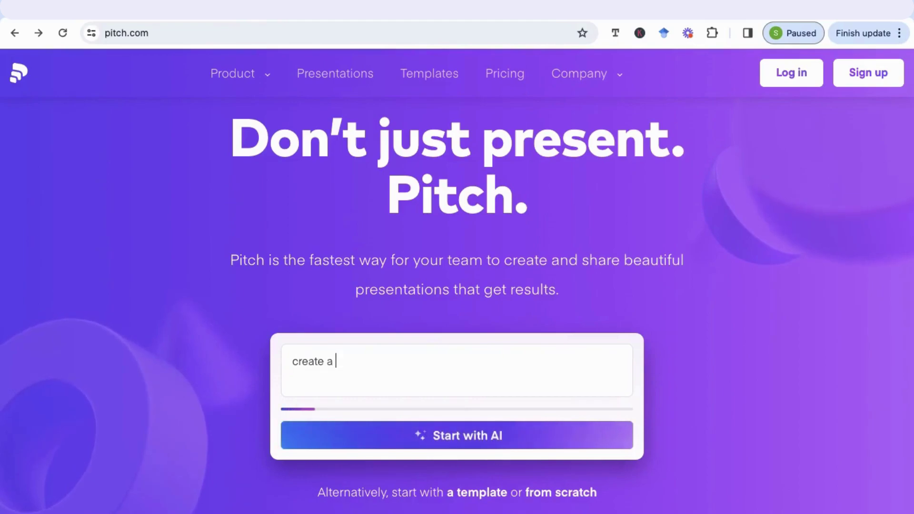
text(deck on )
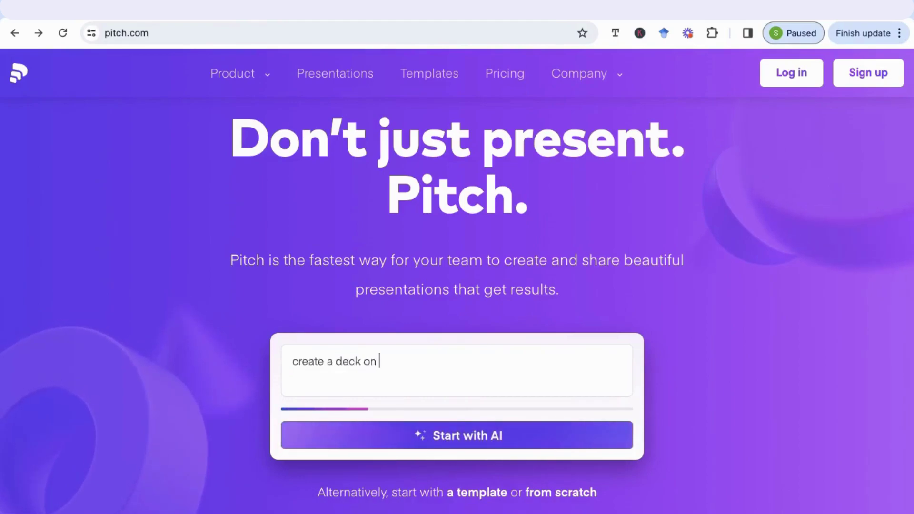
text(digital mar)
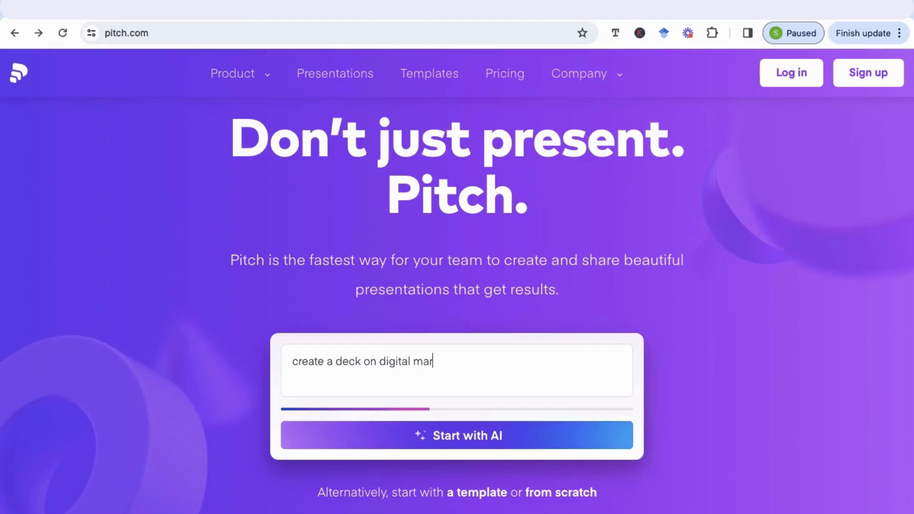
text(keting trends and brand building)
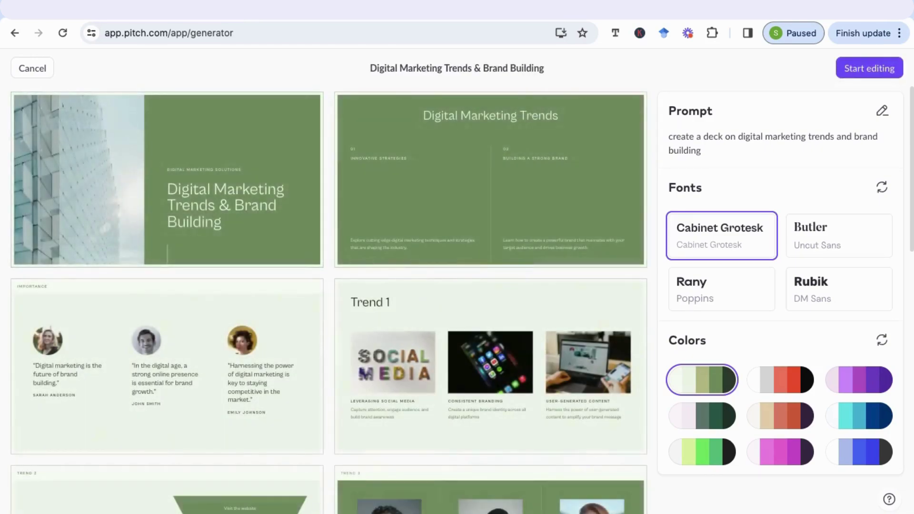
Compare the blue and dark-green palettes, keep blue, and open the deck for editing.
scroll(587, 485, down, 3)
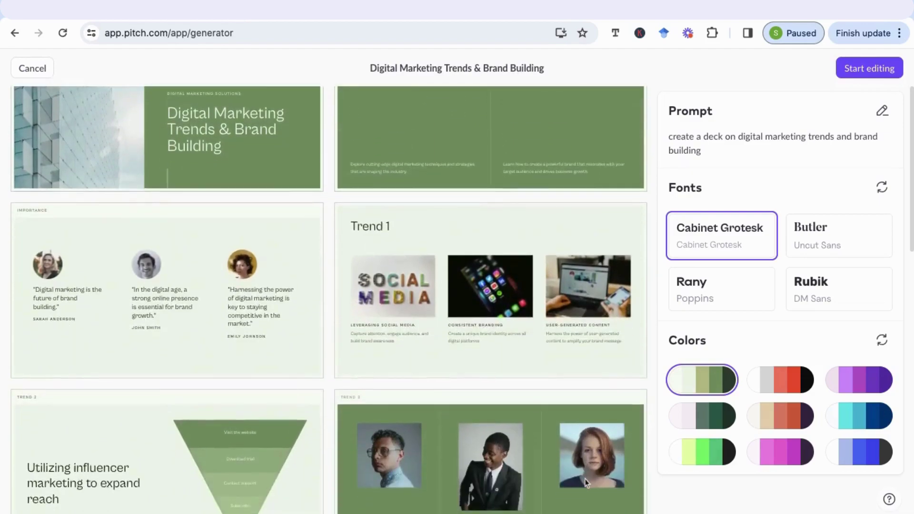
scroll(587, 483, down, 8)
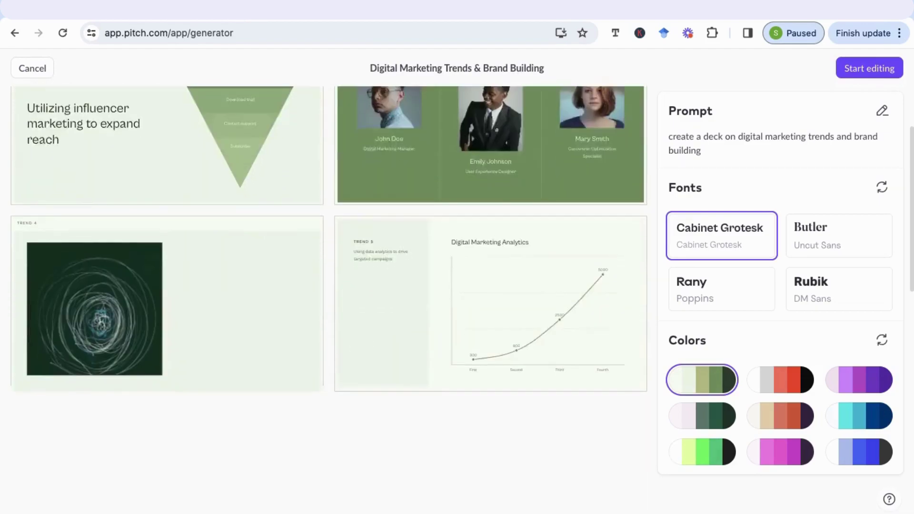
scroll(586, 483, down, 3)
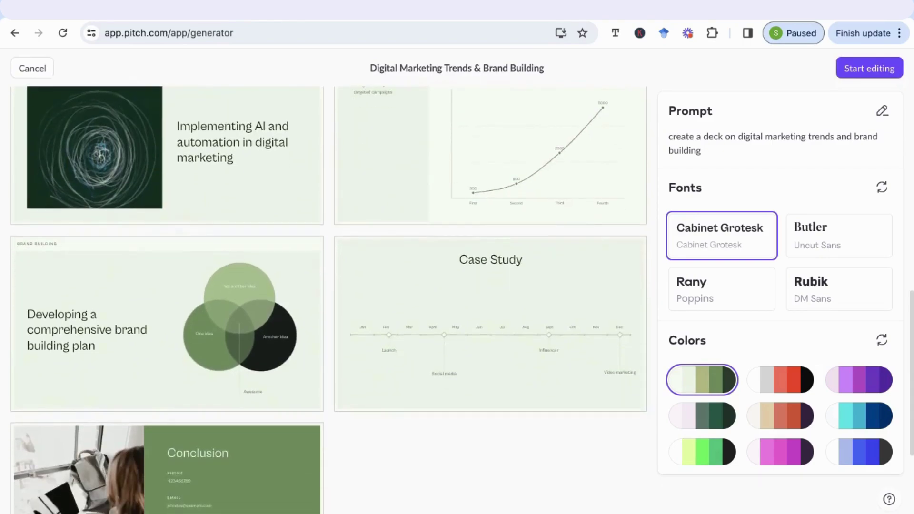
scroll(586, 483, up, 2)
scroll(587, 483, up, 12)
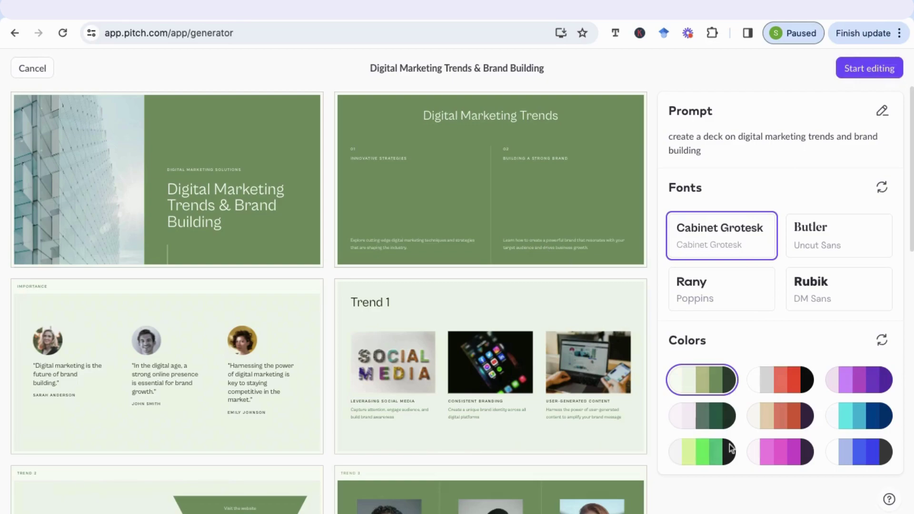
click(863, 456)
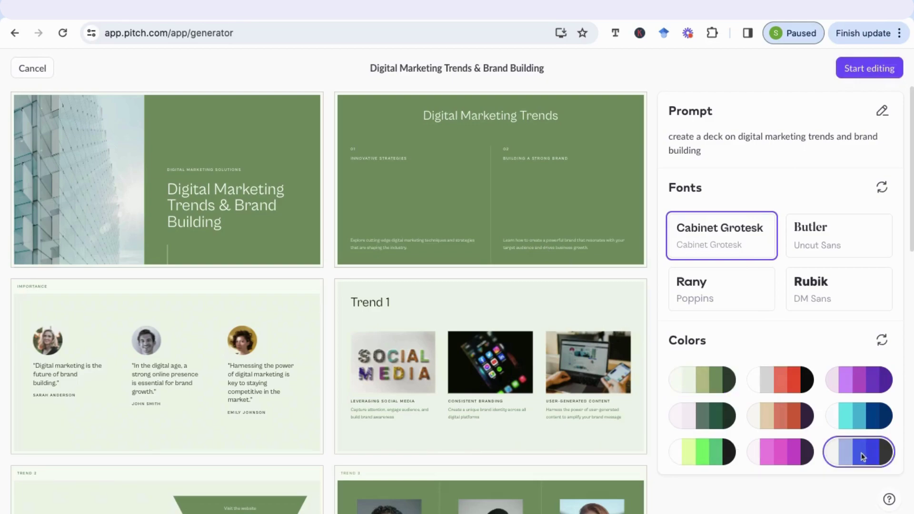
scroll(614, 460, down, 2)
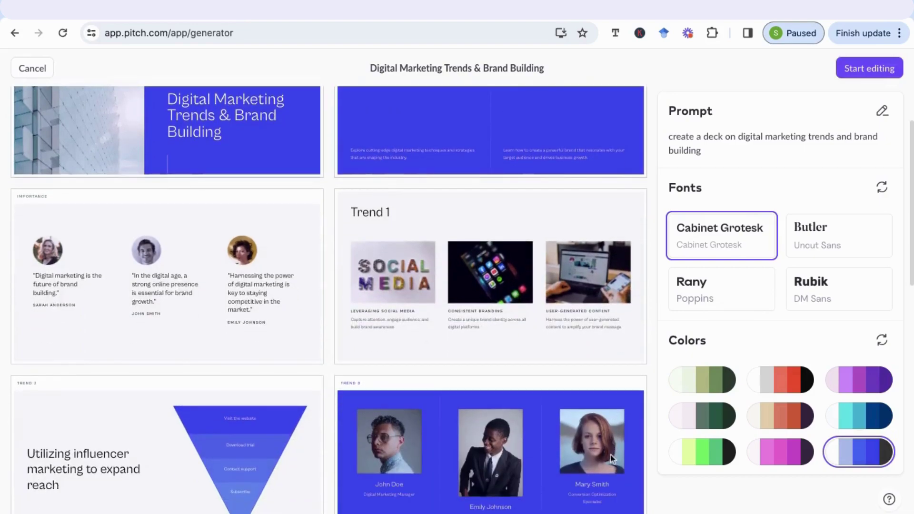
click(725, 429)
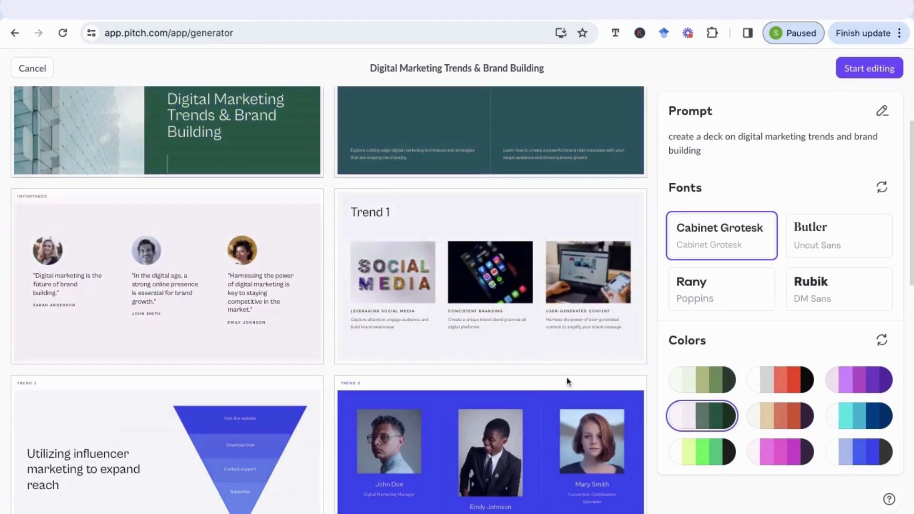
click(858, 451)
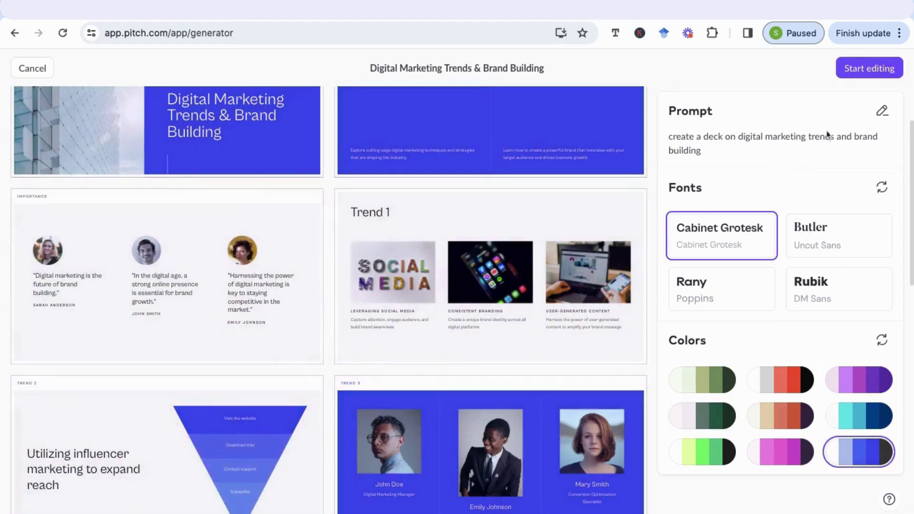
click(867, 71)
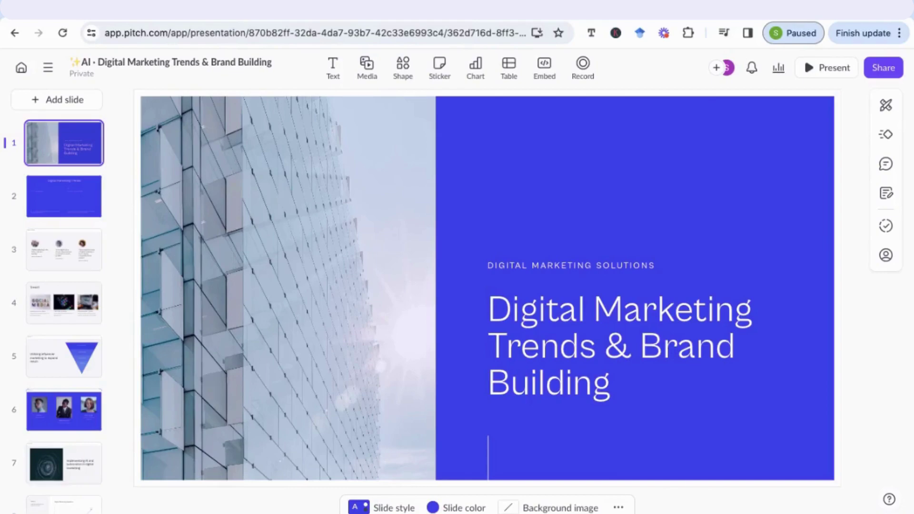
Set slide 2's background to the light-blue swatch from All colors.
click(71, 209)
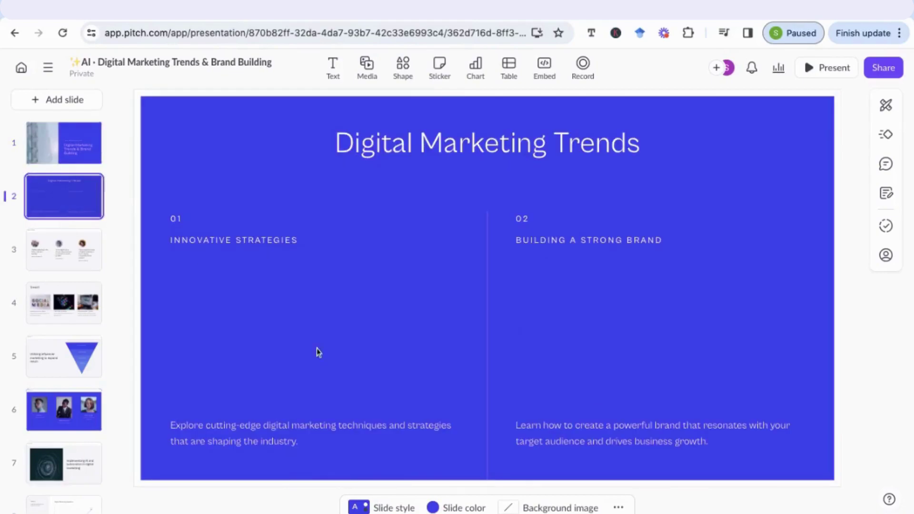
click(464, 508)
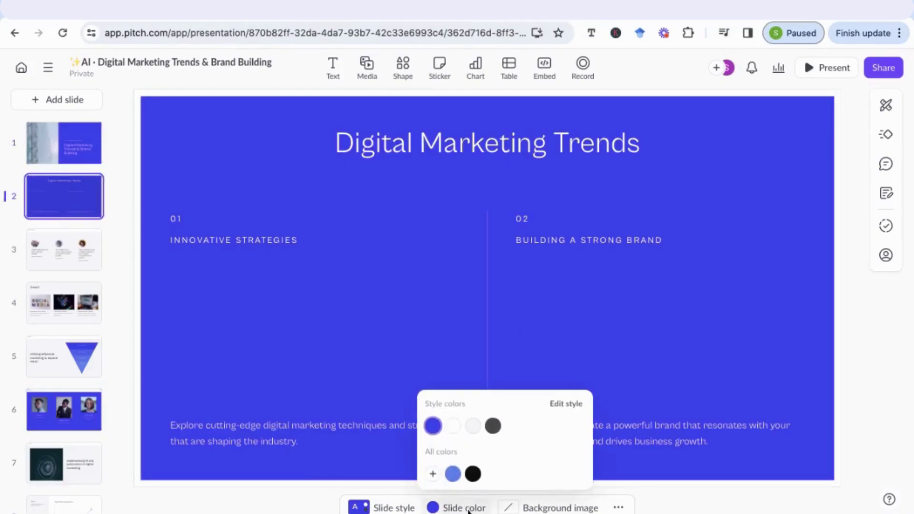
click(451, 477)
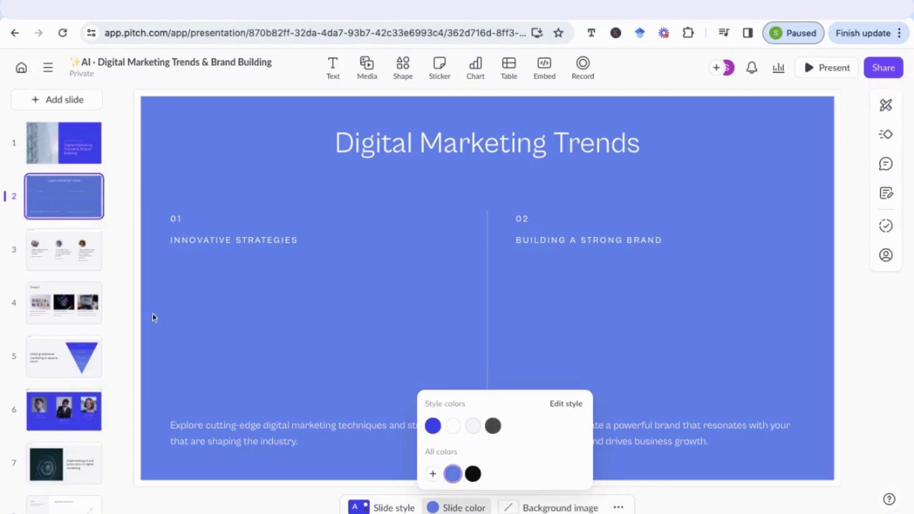
click(210, 246)
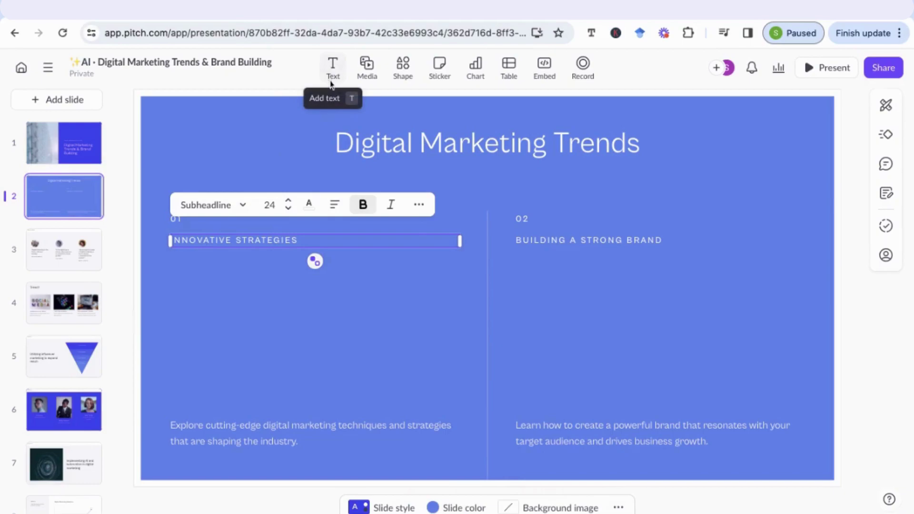
click(78, 308)
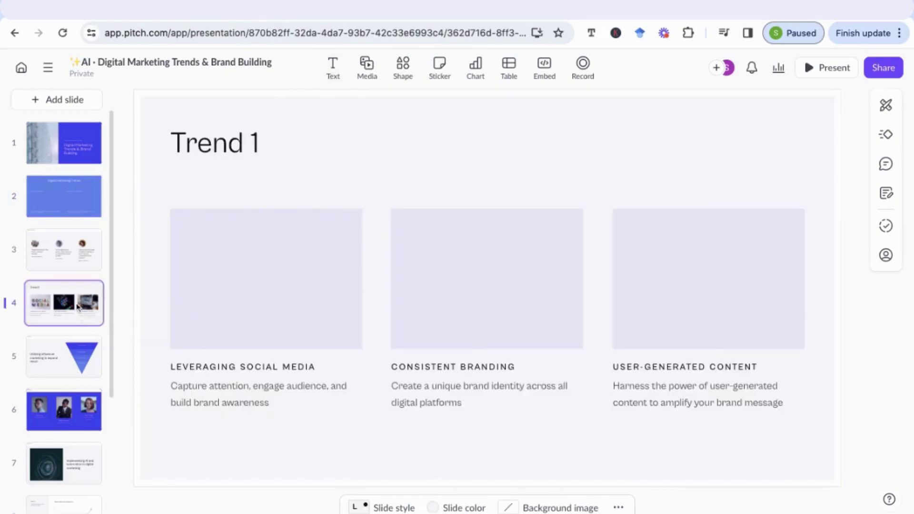
click(234, 329)
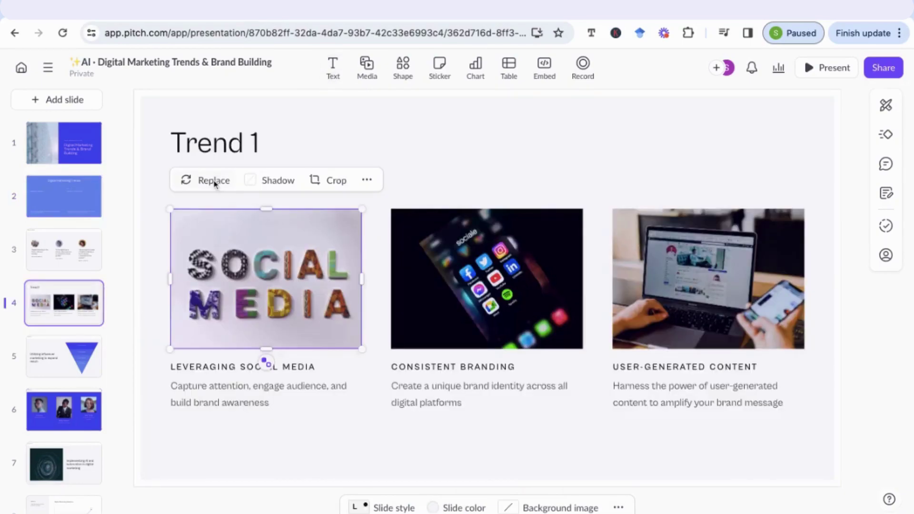
click(214, 181)
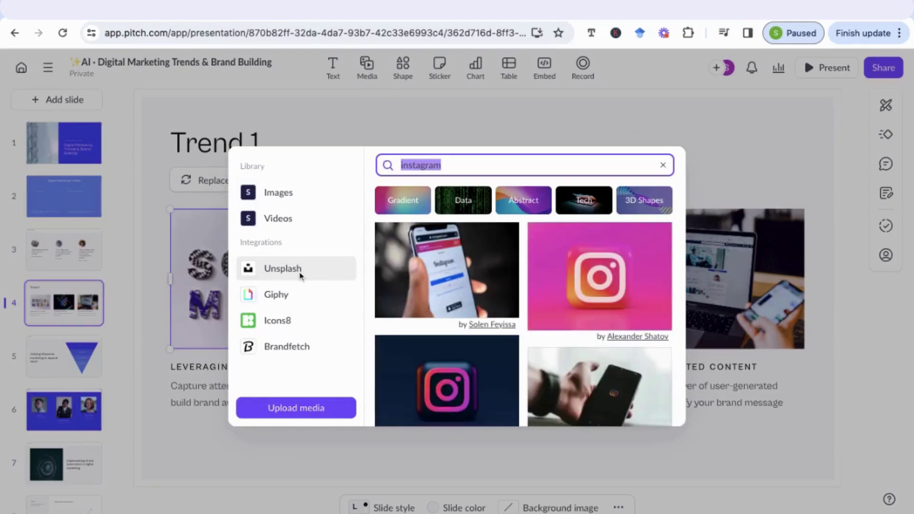
click(442, 165)
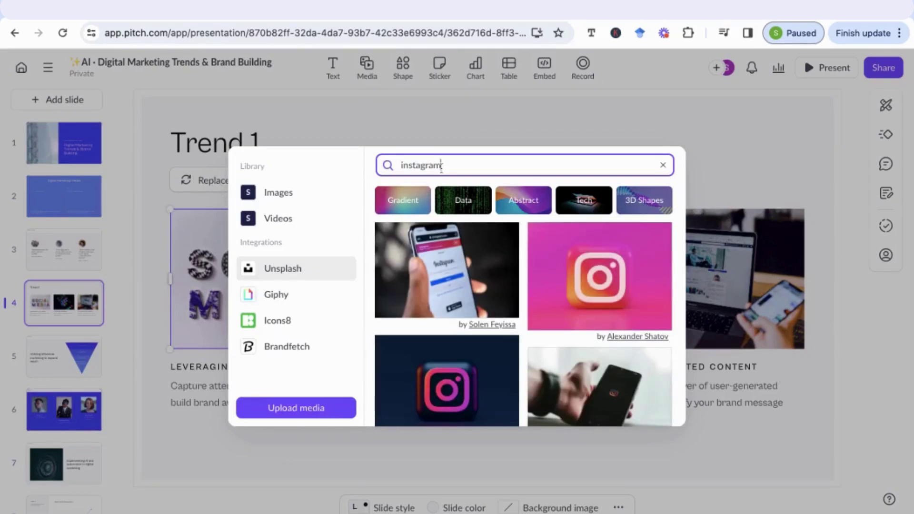
click(465, 279)
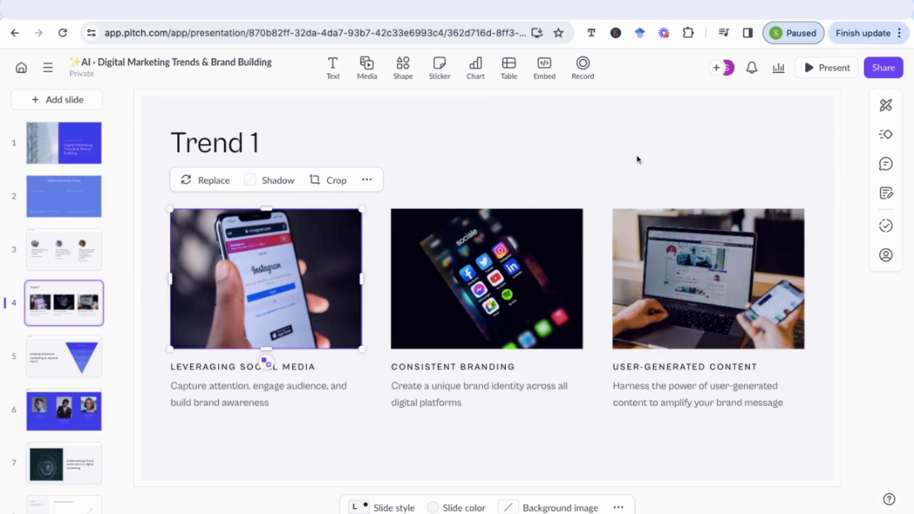
Export the deck from the Share menu in PowerPoint PPT format.
click(883, 68)
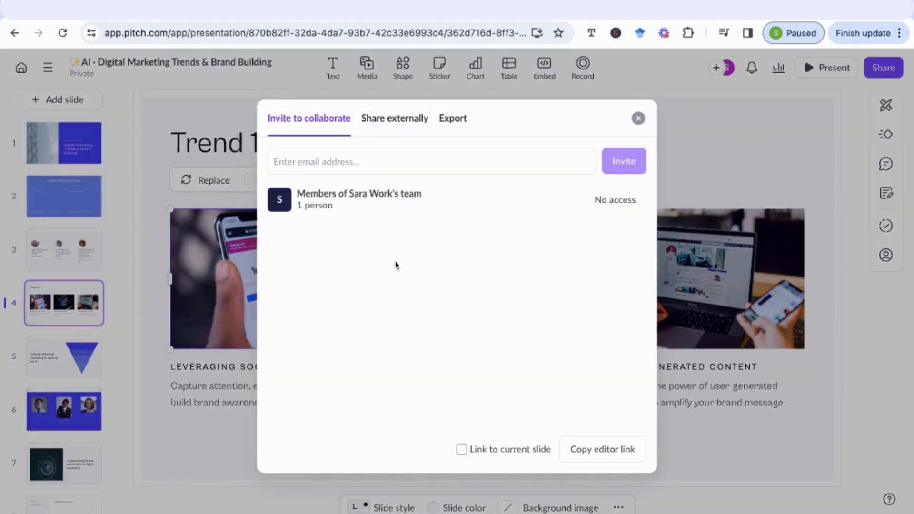
click(451, 123)
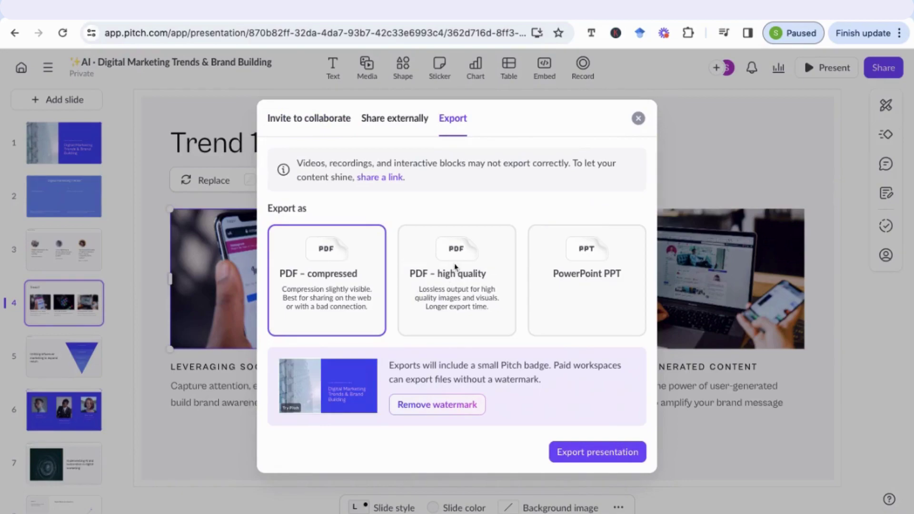
click(609, 287)
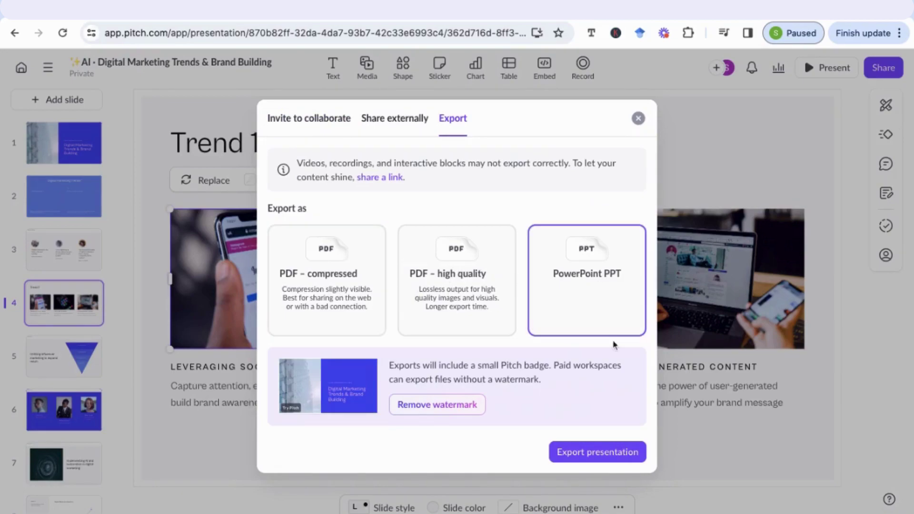
click(612, 455)
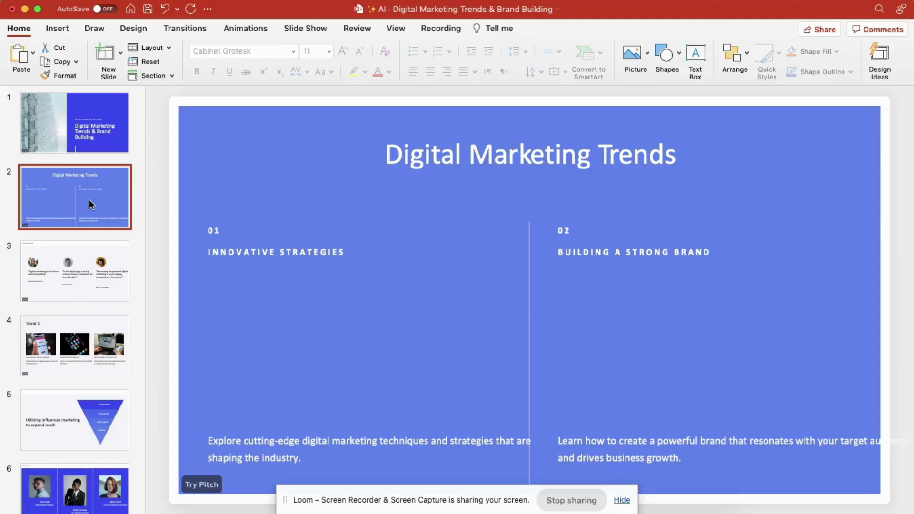
Append ' and Brand Building' to slide 2's title in PowerPoint.
triple_click(464, 157)
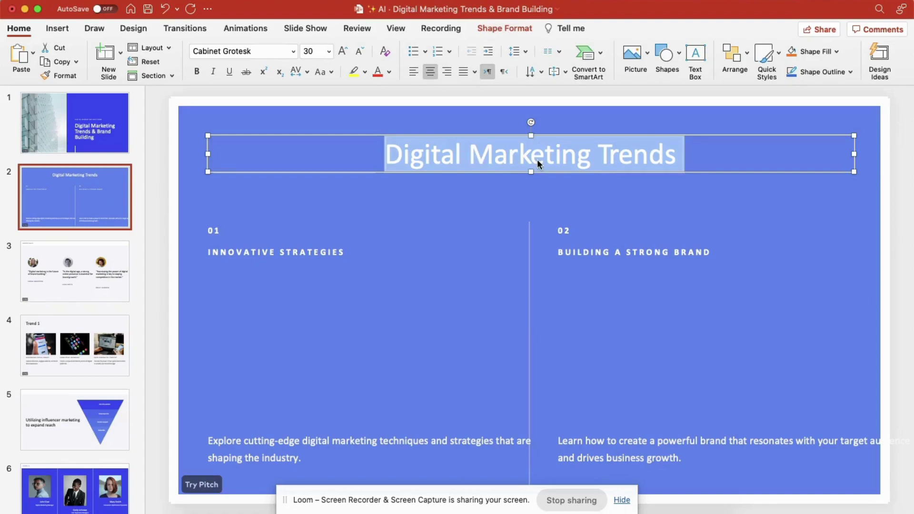
click(673, 164)
text(and Brand )
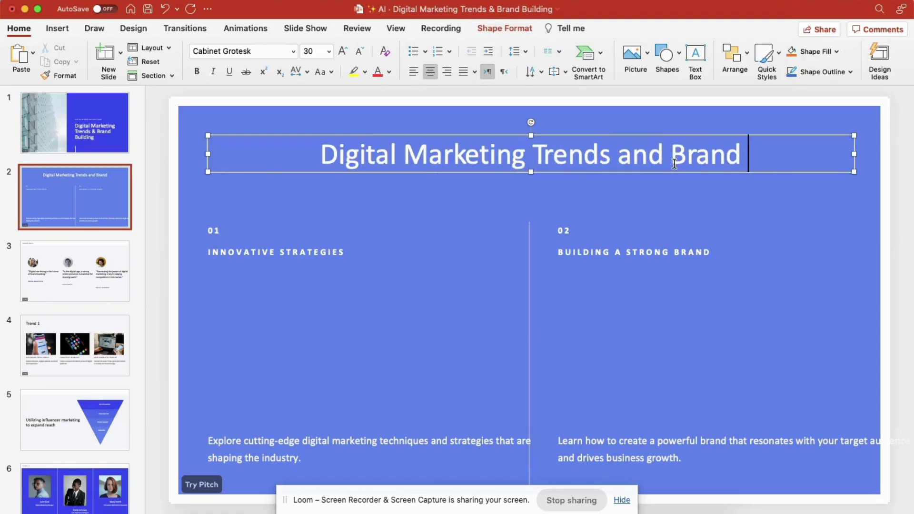
text(Building)
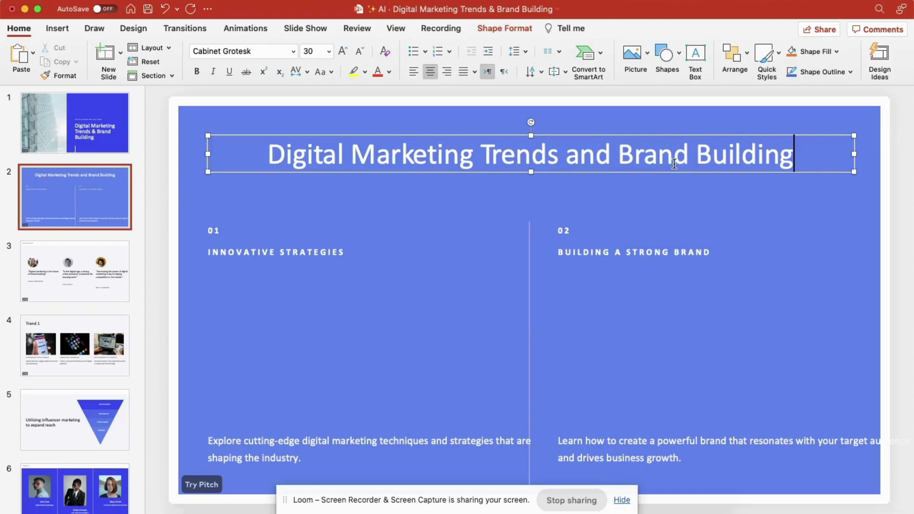
key(Escape)
key(Escape)
Delete the Try Pitch badge from the Trend 1 slide.
click(72, 292)
click(232, 252)
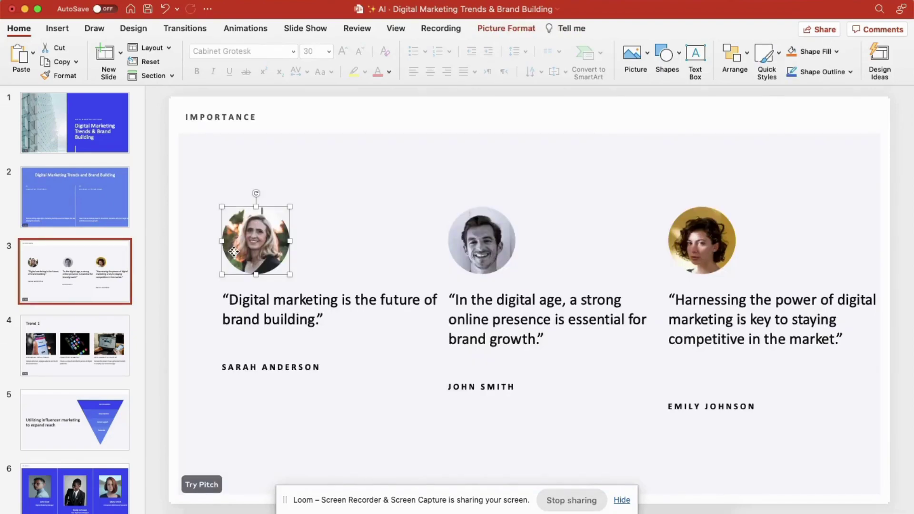
click(126, 348)
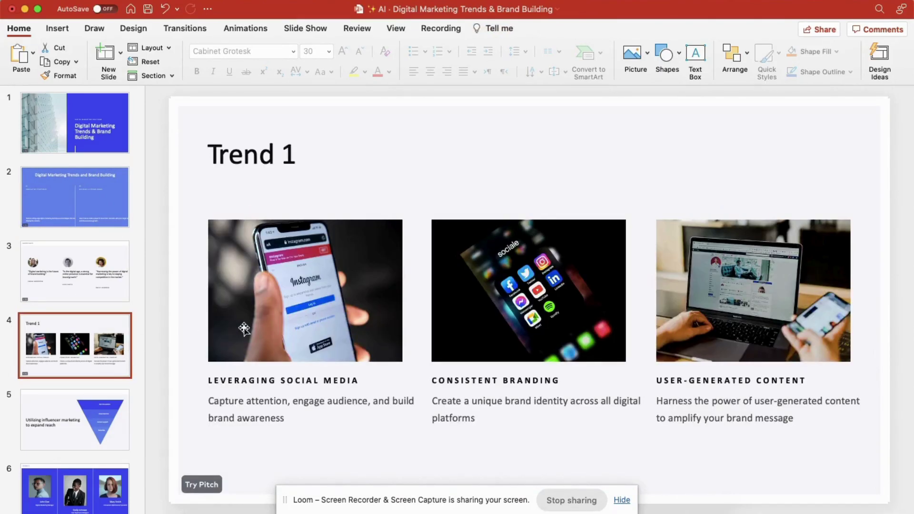
click(207, 485)
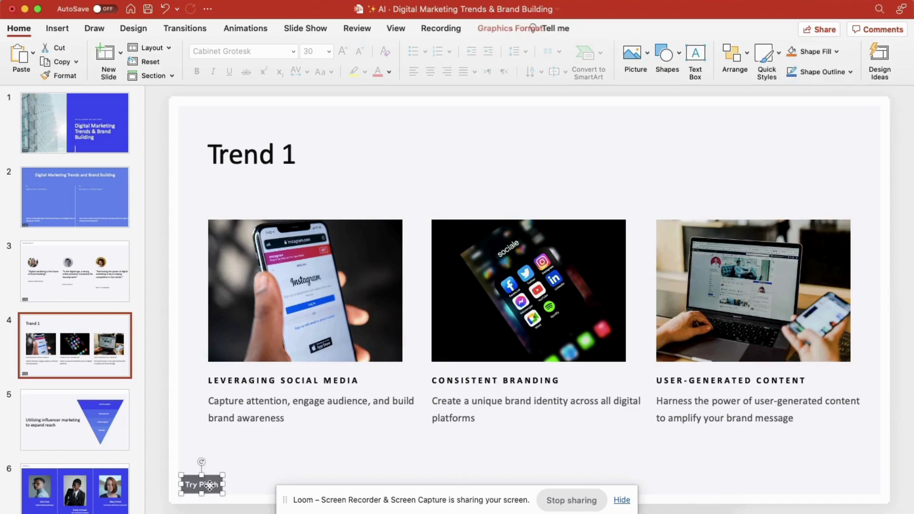
key(Delete)
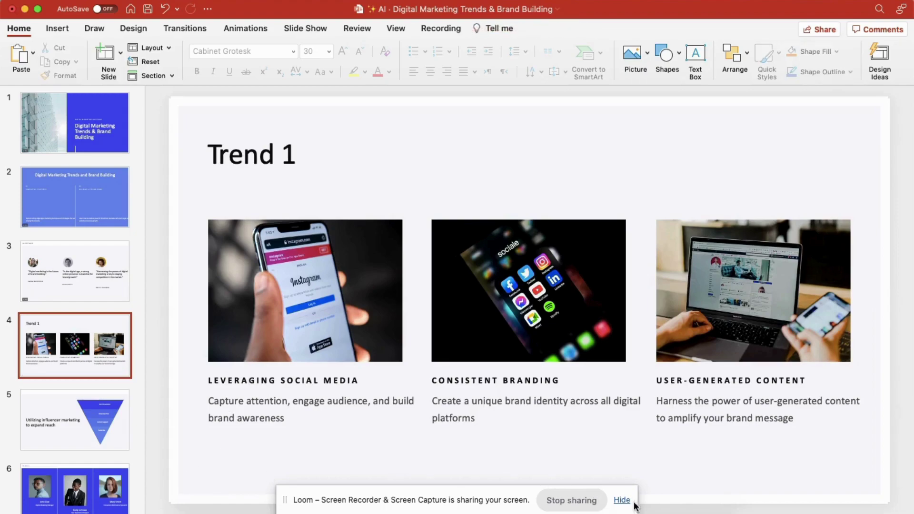
click(621, 501)
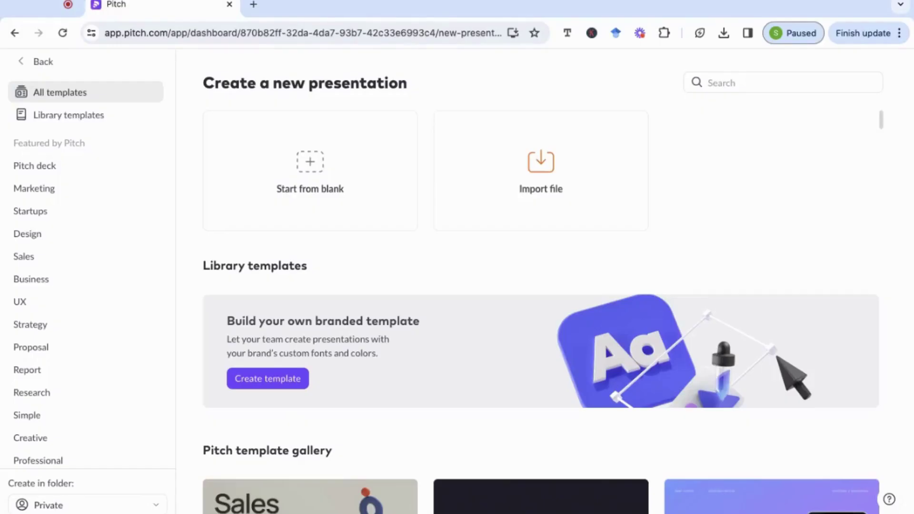
Scroll through Pitch's new-presentation template gallery and category sidebar.
scroll(495, 438, down, 6)
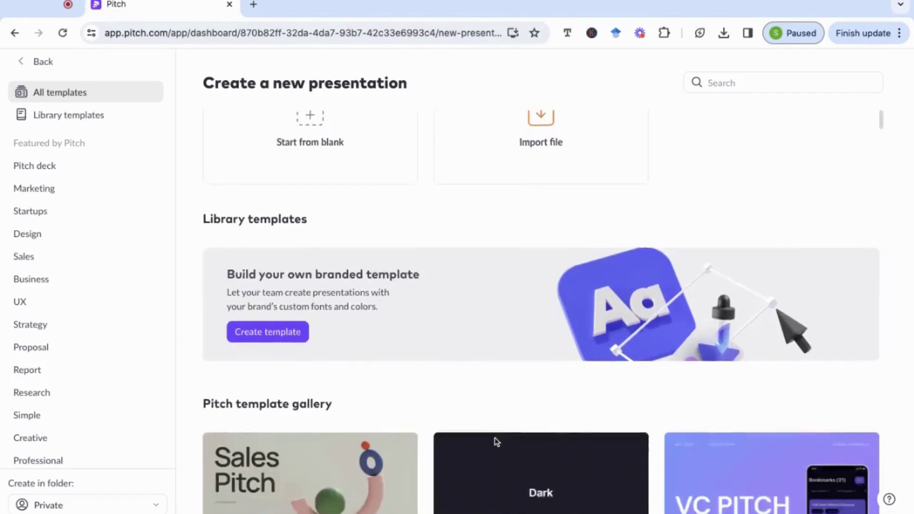
scroll(495, 442, down, 3)
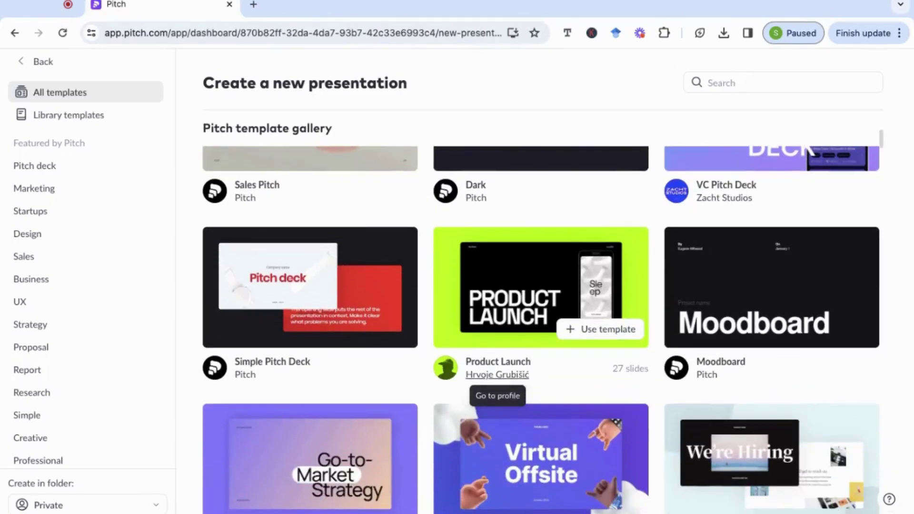
scroll(541, 438, down, 4)
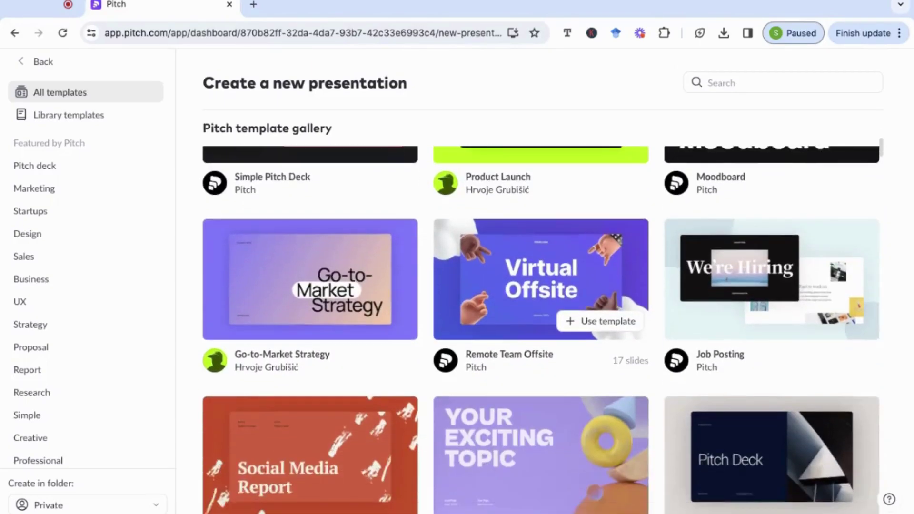
scroll(536, 396, down, 3)
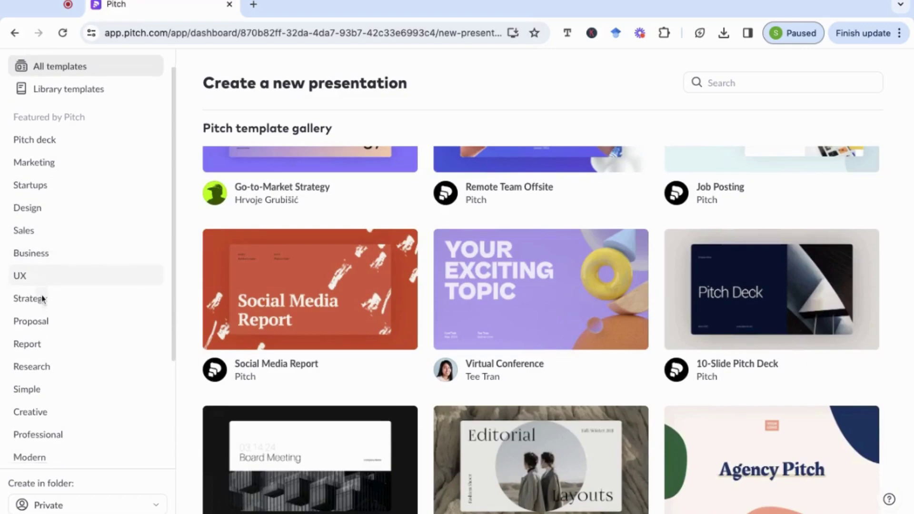
scroll(42, 300, down, 2)
scroll(42, 299, down, 1)
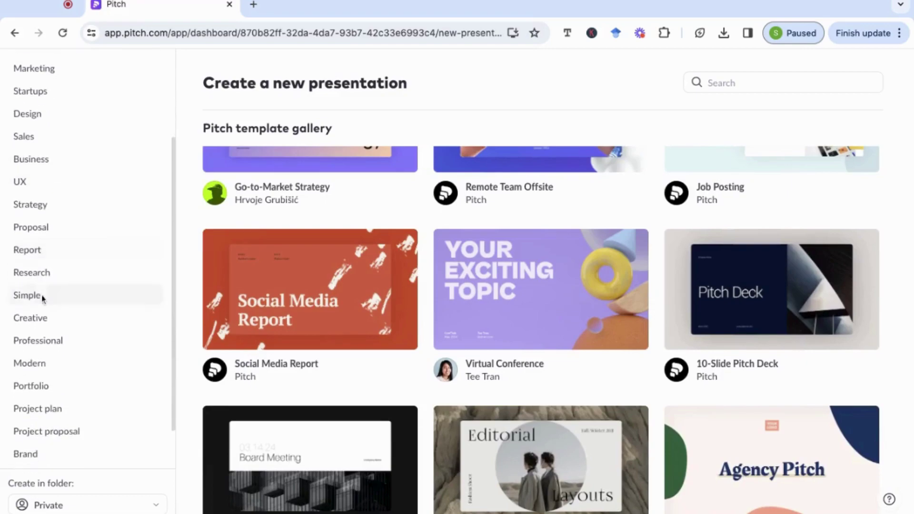
Filter templates to Report and browse options like Financial, Board and Project Status Report.
click(34, 256)
scroll(439, 341, down, 2)
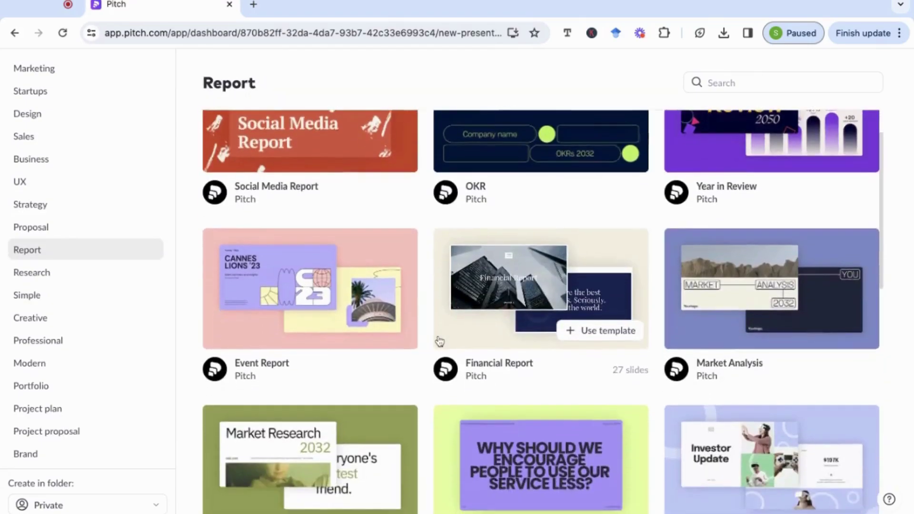
scroll(439, 342, down, 3)
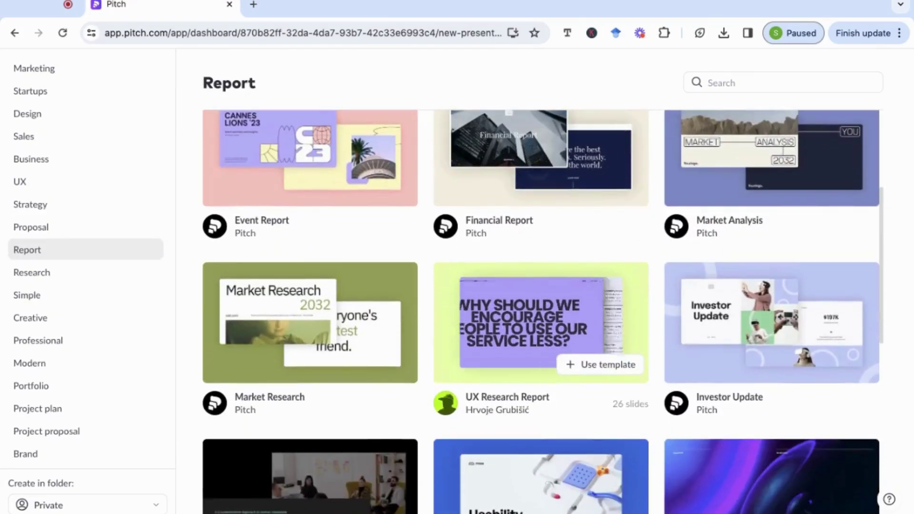
scroll(443, 338, down, 2)
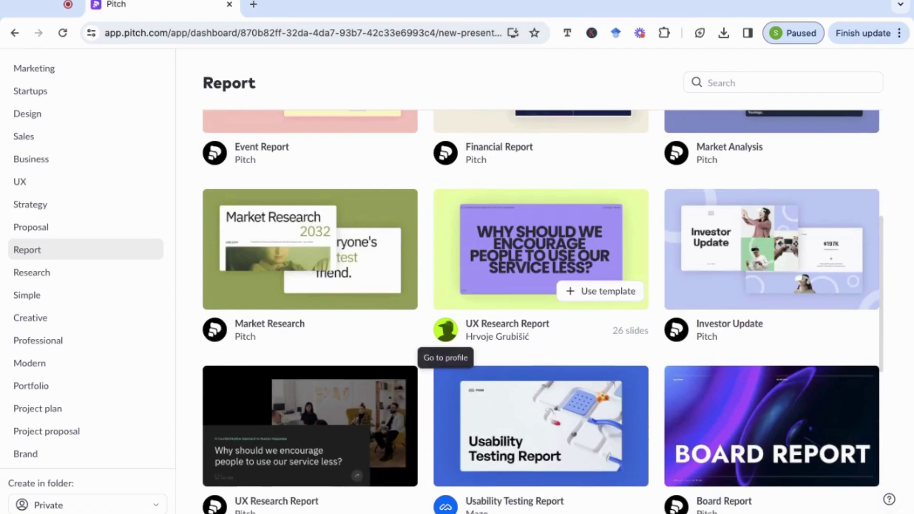
scroll(520, 363, down, 5)
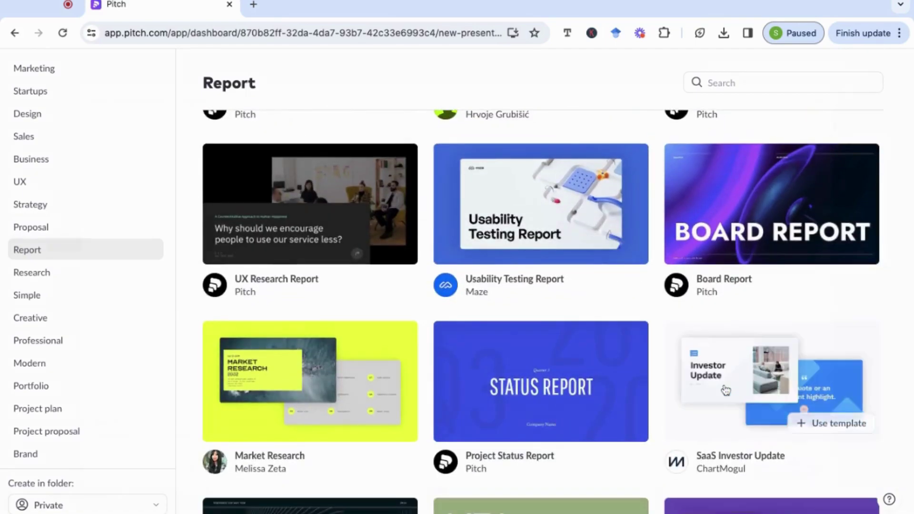
Scroll through the SaaS Investor Update template's slides and create a presentation from it.
click(760, 406)
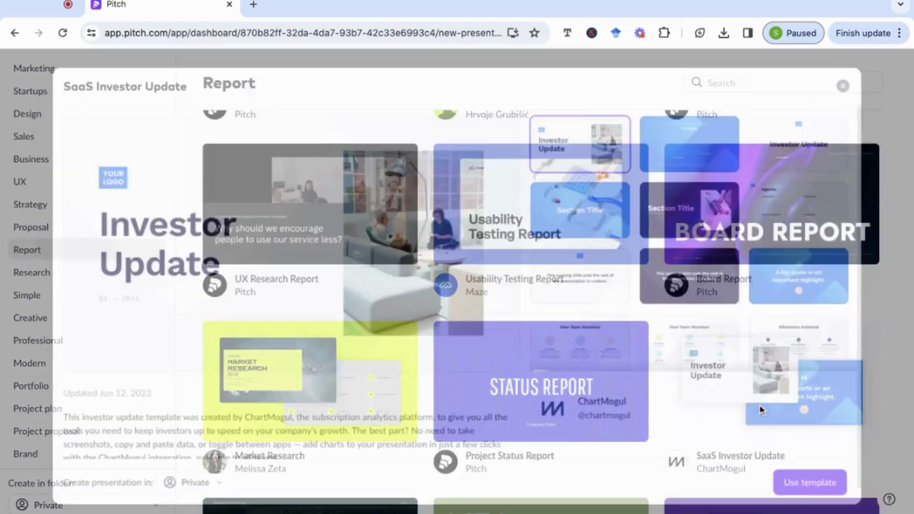
scroll(776, 300, down, 5)
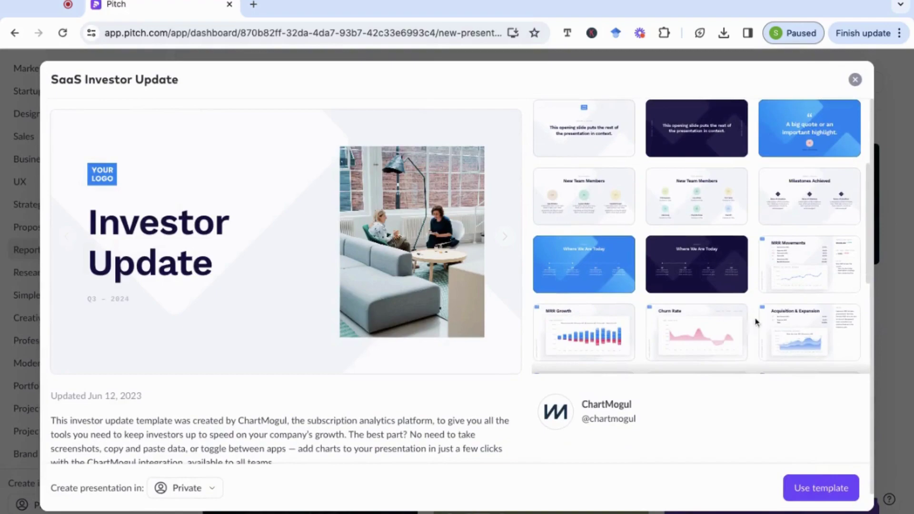
scroll(805, 331, down, 4)
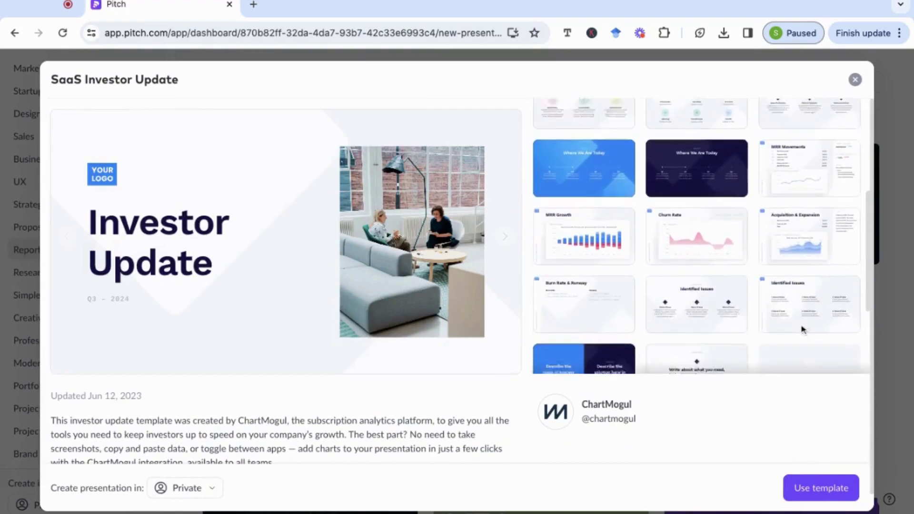
click(818, 497)
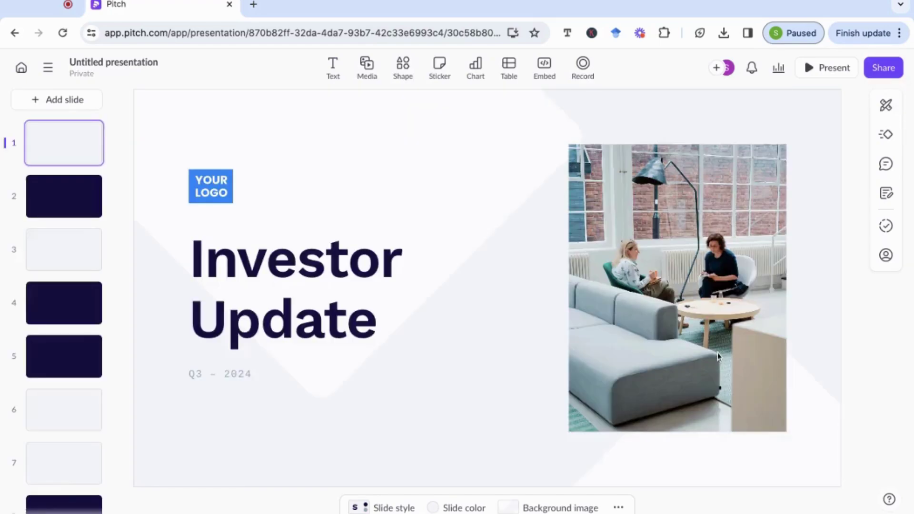
Scroll the new deck's slide thumbnails and select the Investor Update title on slide 1.
scroll(71, 290, down, 4)
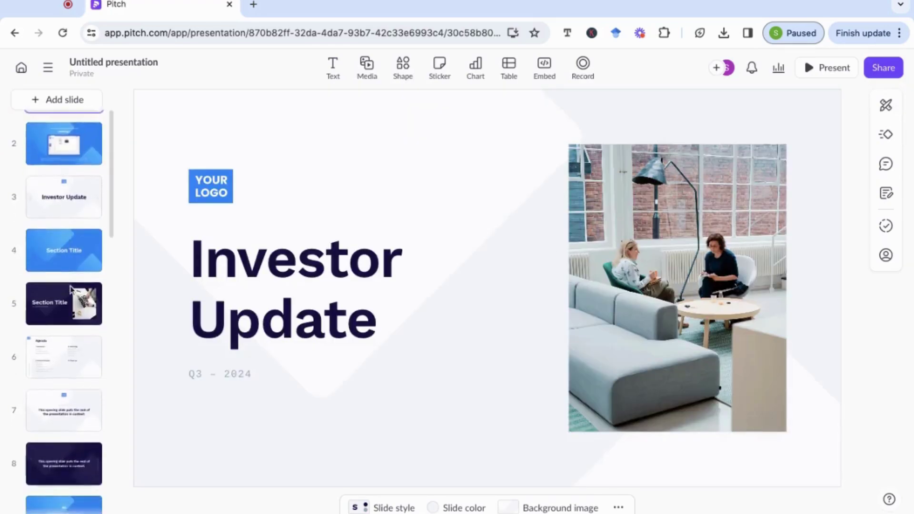
click(263, 292)
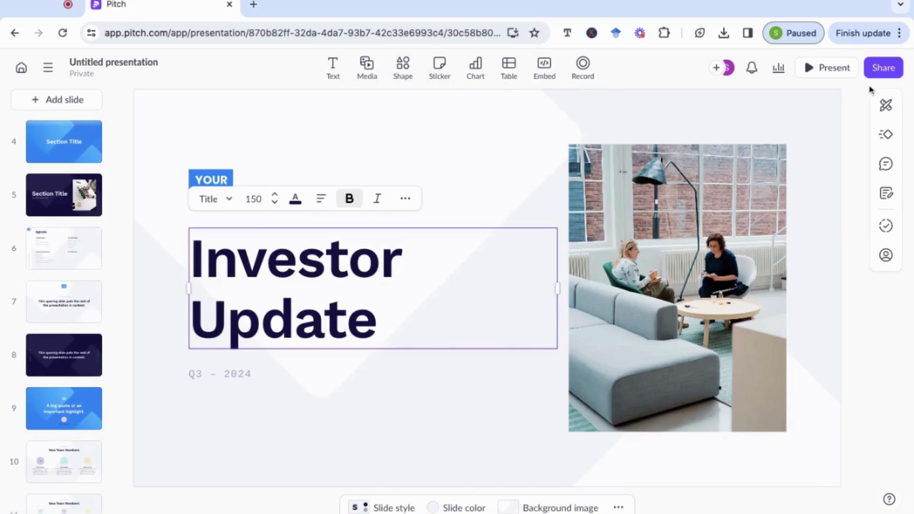
click(881, 75)
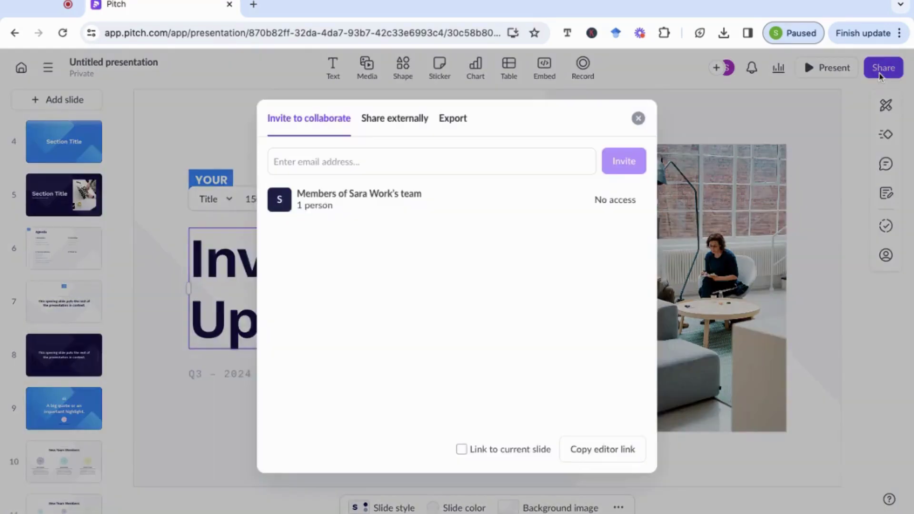
click(453, 119)
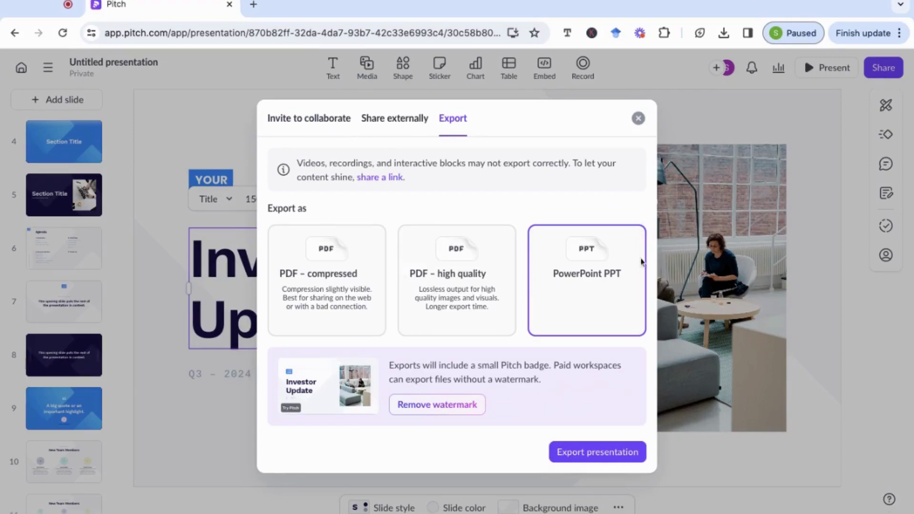
Close Pitch's export options to return to the Investor Update title slide in the editor.
click(639, 118)
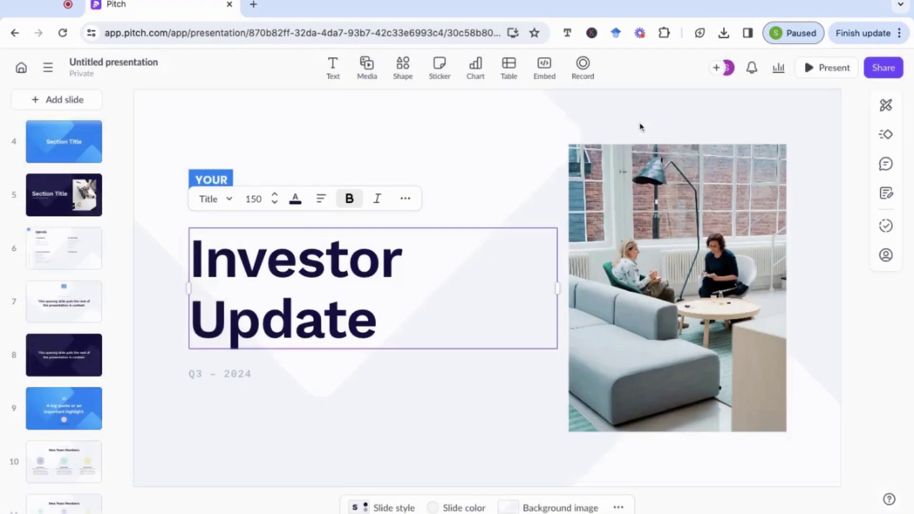